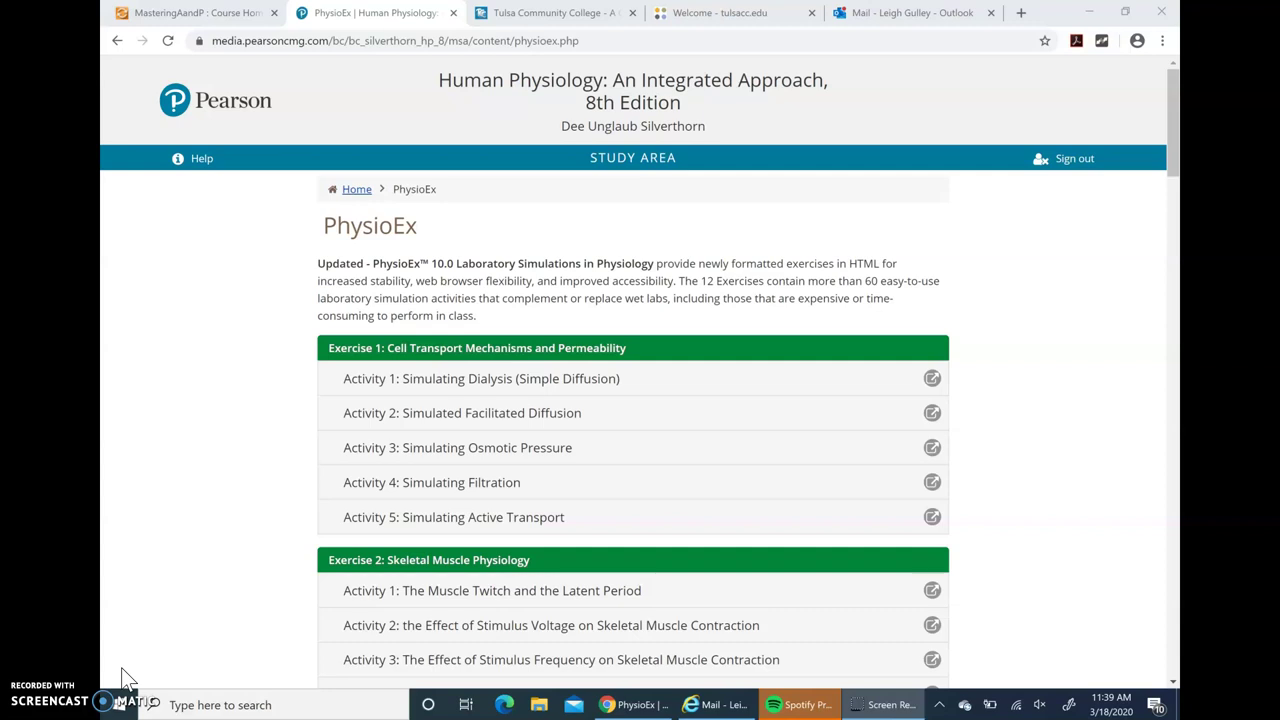
- Open Activity 1: Metabolism and Thyroid Hormone under Exercise 4: Endocrine System Physiology
scroll(633, 400, "down", 7)
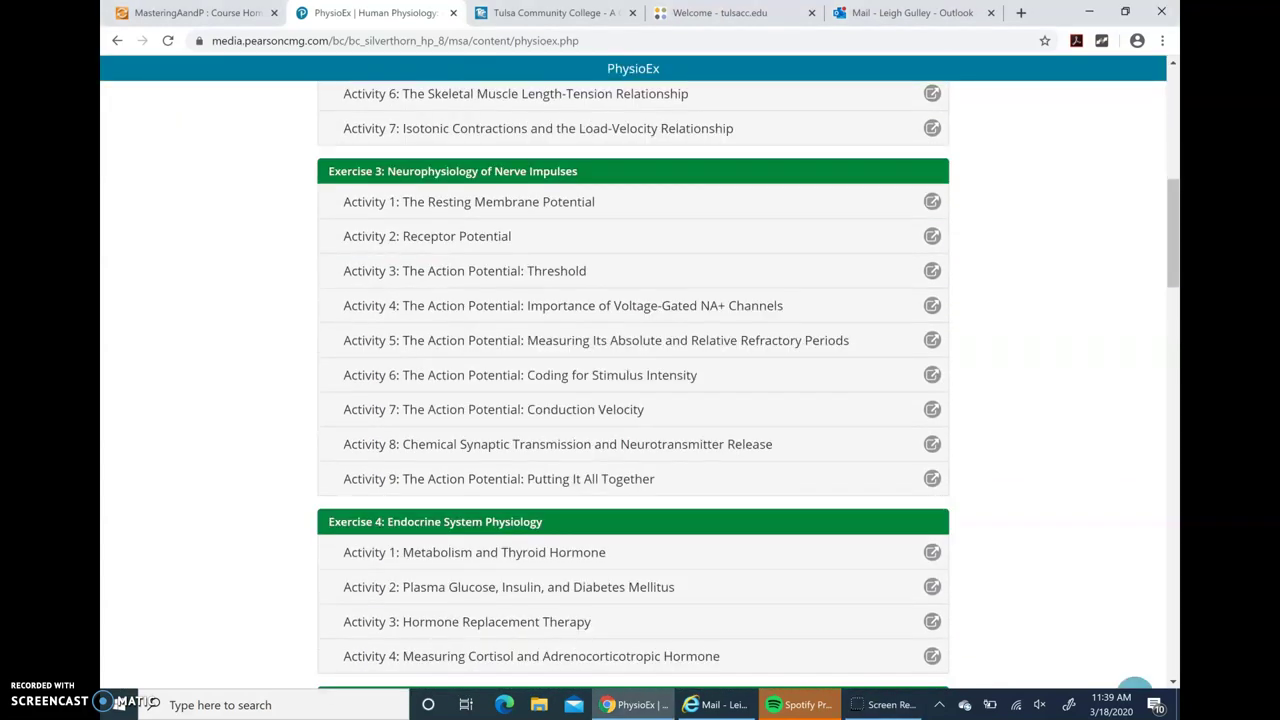
scroll(633, 400, "down", 3)
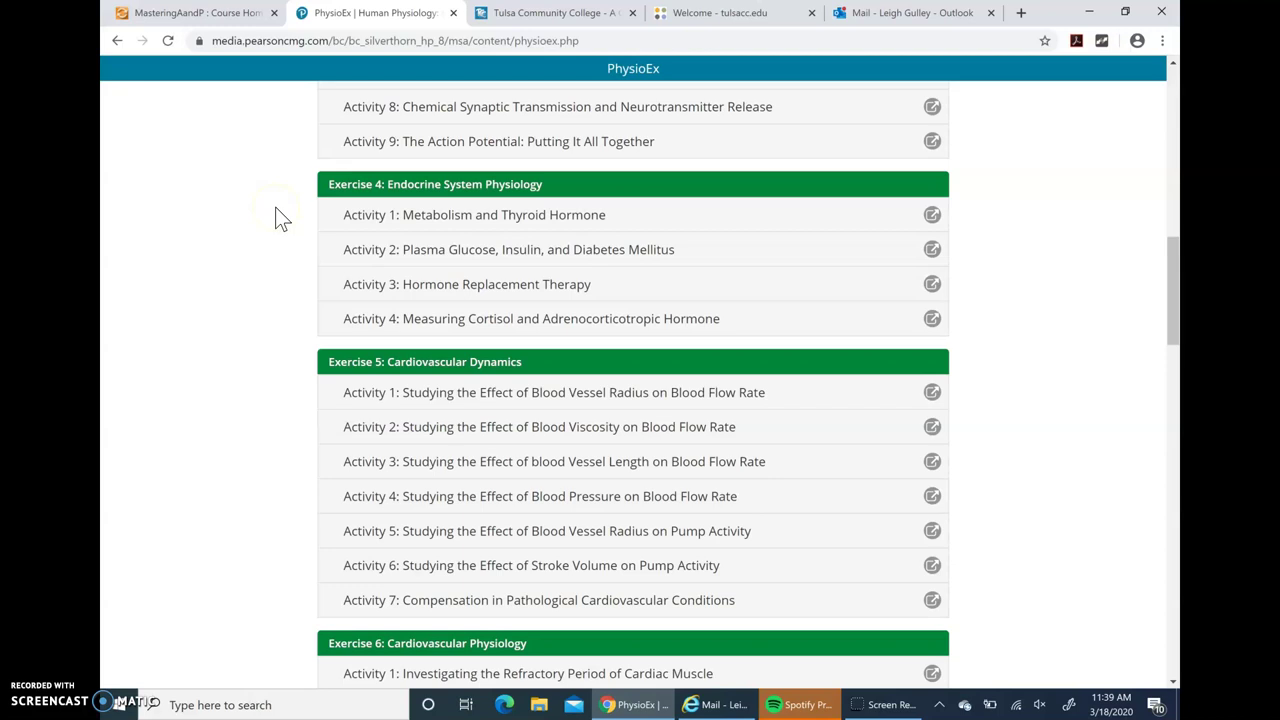
left_click(441, 222)
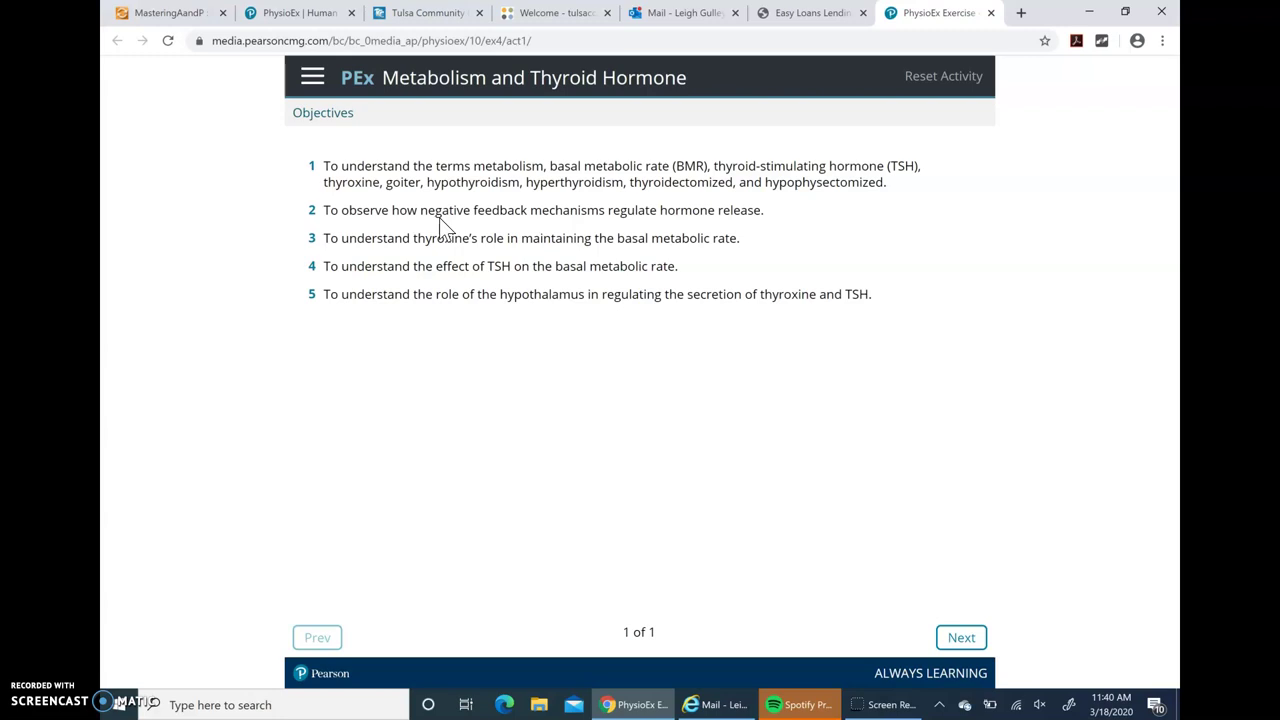
- Go from the activity's Objectives to its Experiment section
left_click(313, 85)
left_click(313, 87)
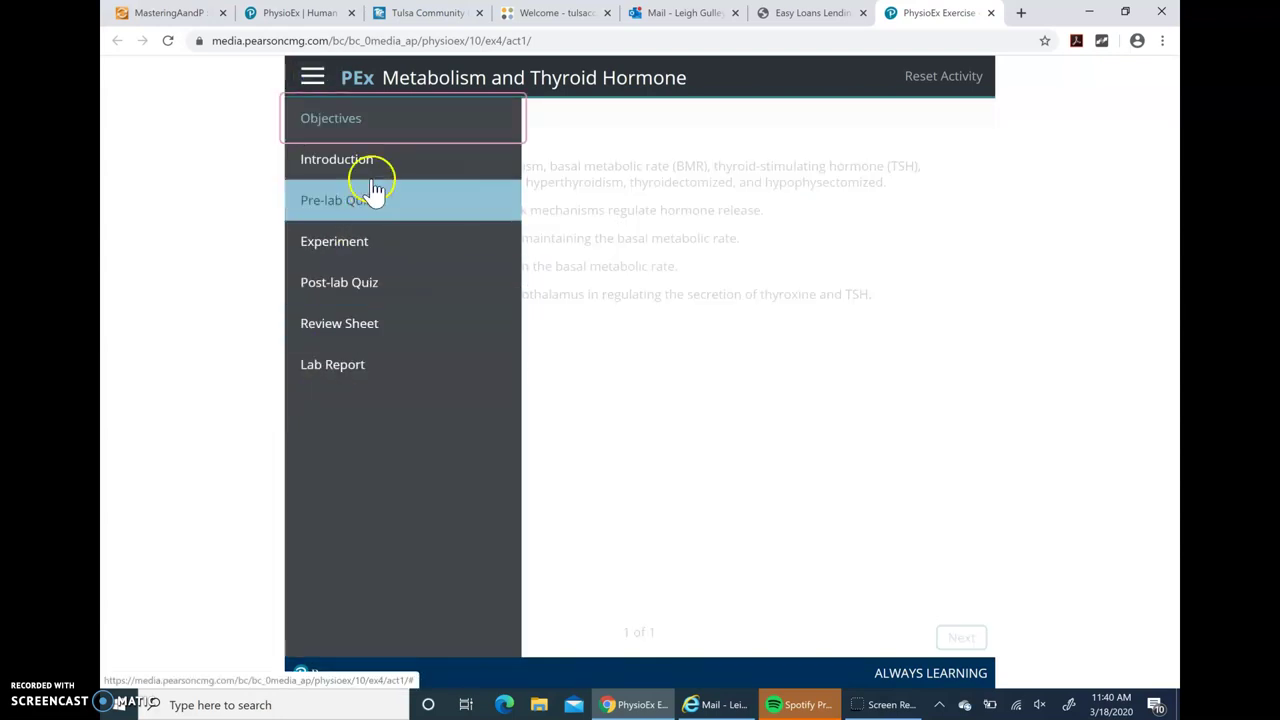
left_click(376, 262)
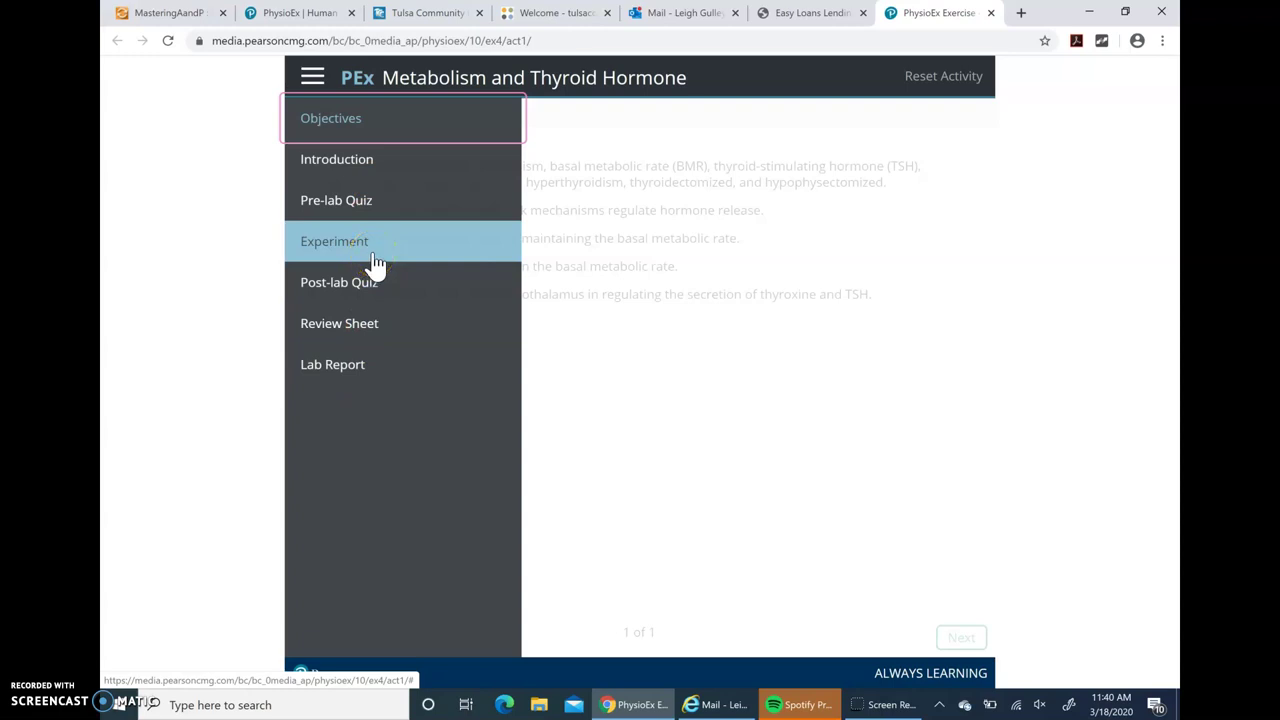
left_click(362, 251)
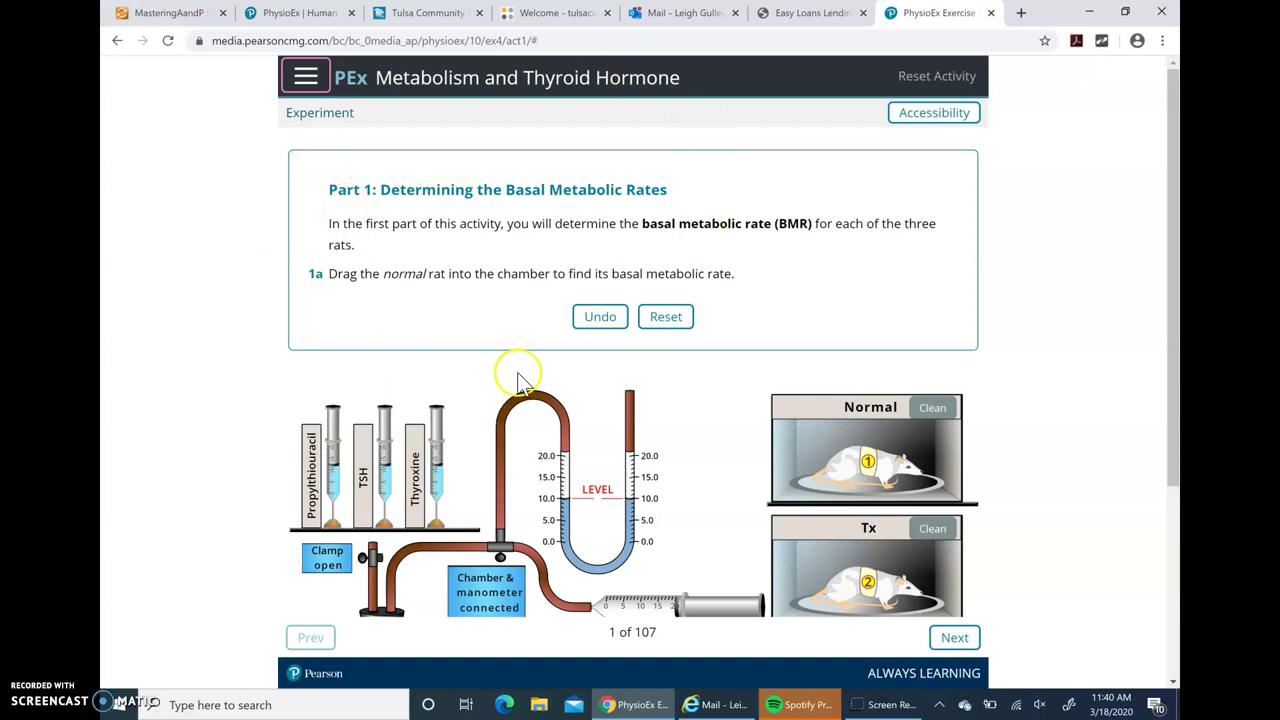
- Place the normal rat in the chamber for instruction 1a and advance to the next instruction
scroll(520, 378, "down", 3)
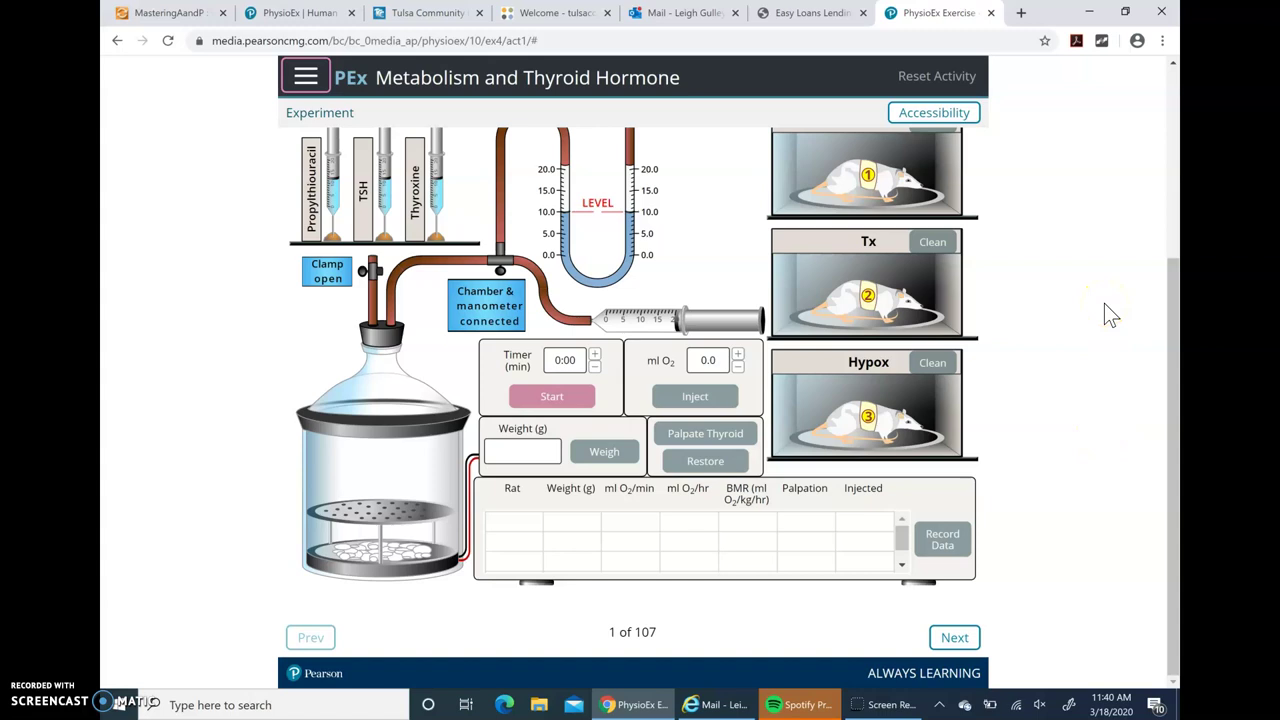
scroll(1104, 303, "up", 2)
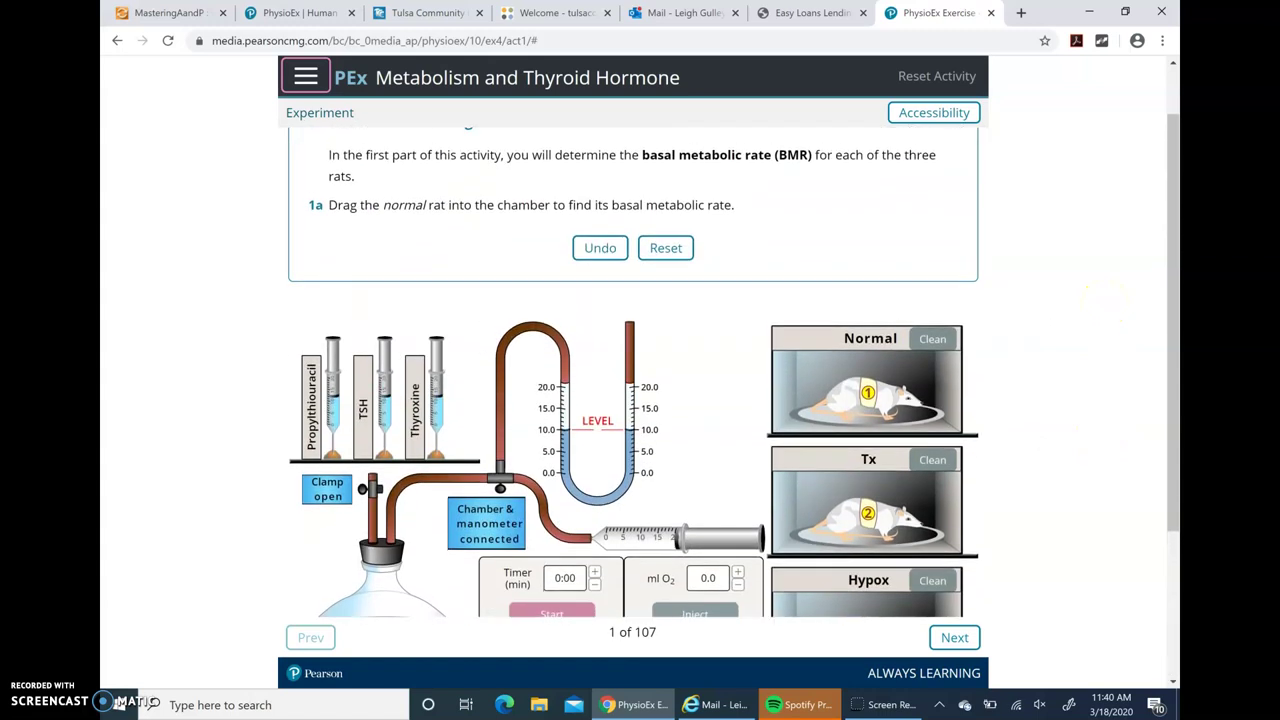
scroll(1104, 303, "up", 1)
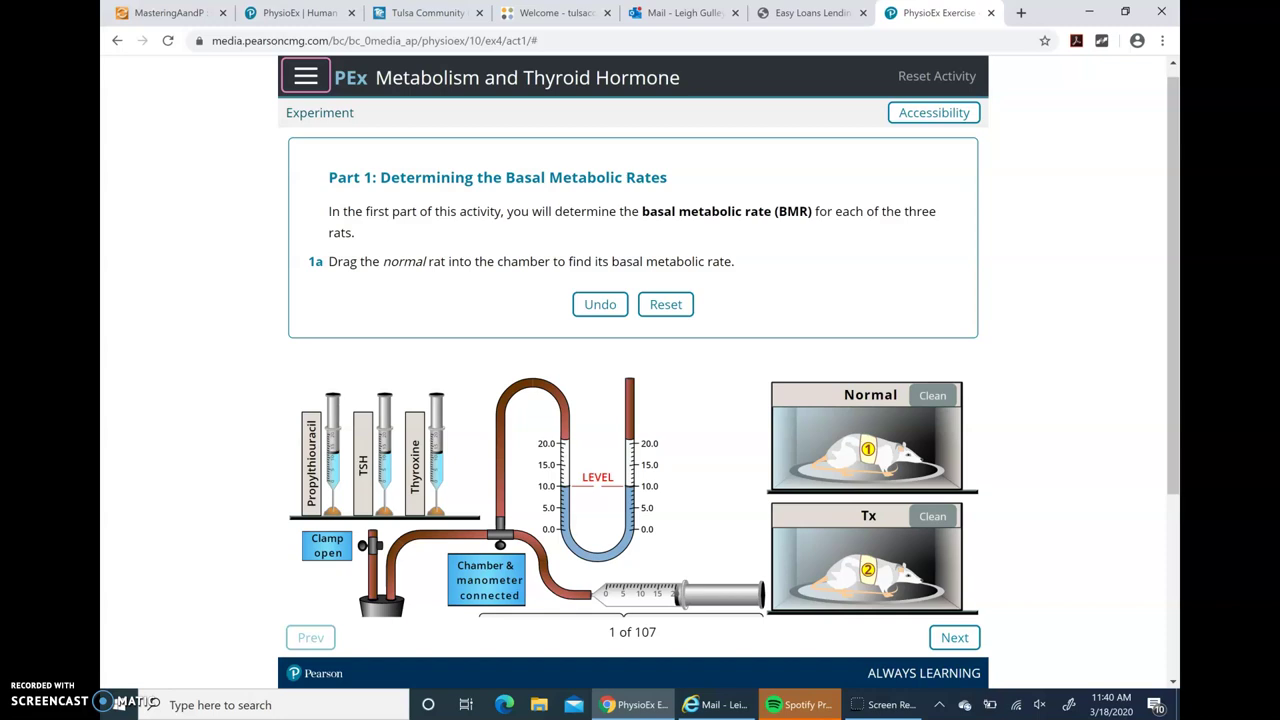
scroll(634, 384, "down", 2)
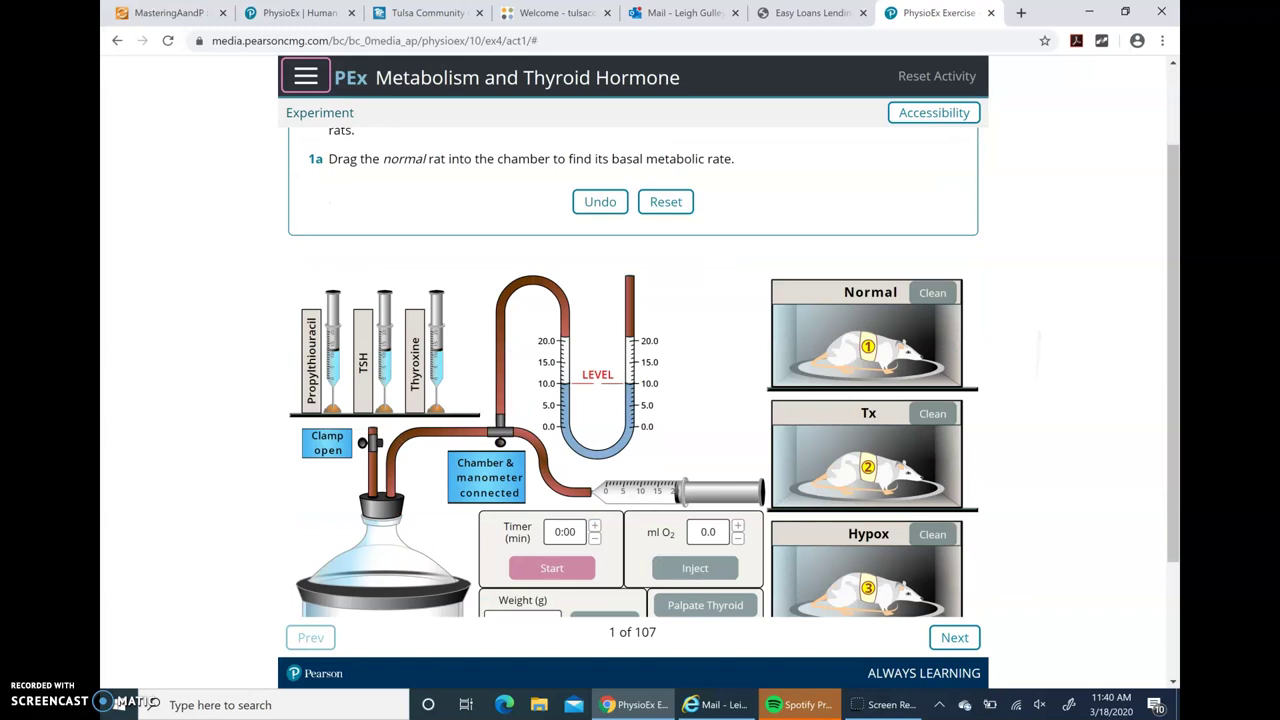
scroll(634, 384, "up", 2)
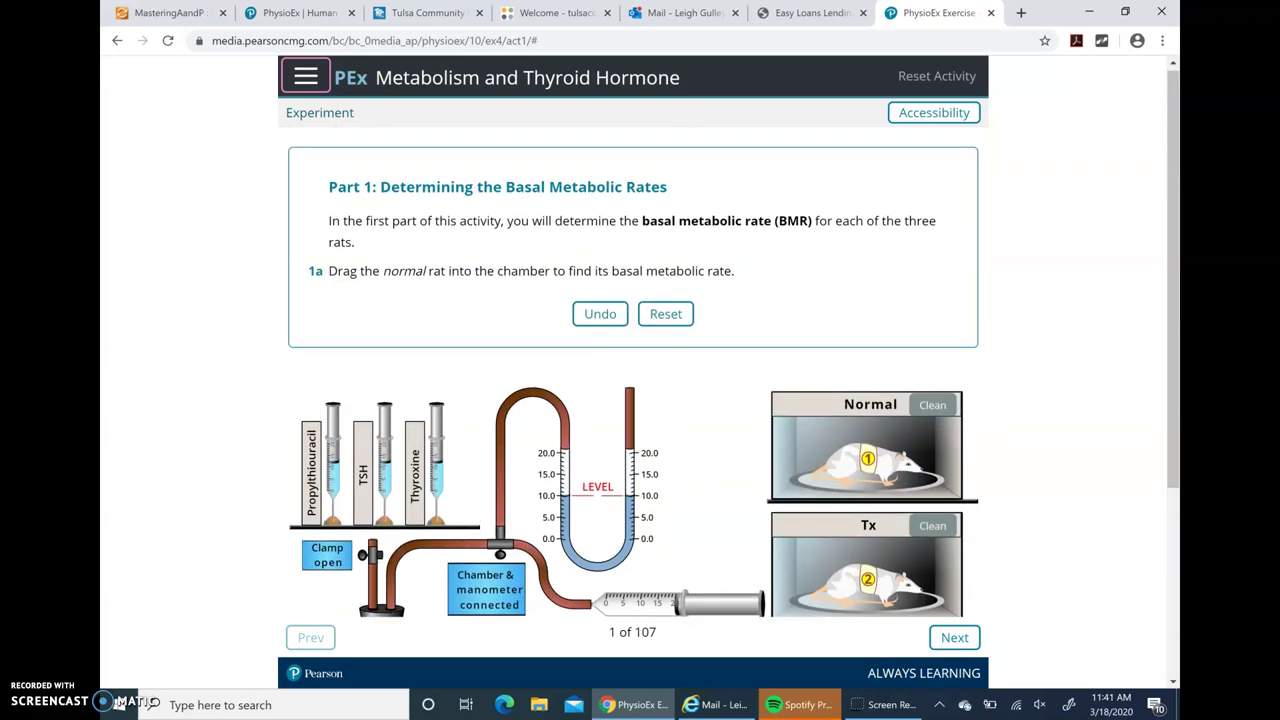
scroll(634, 384, "down", 3)
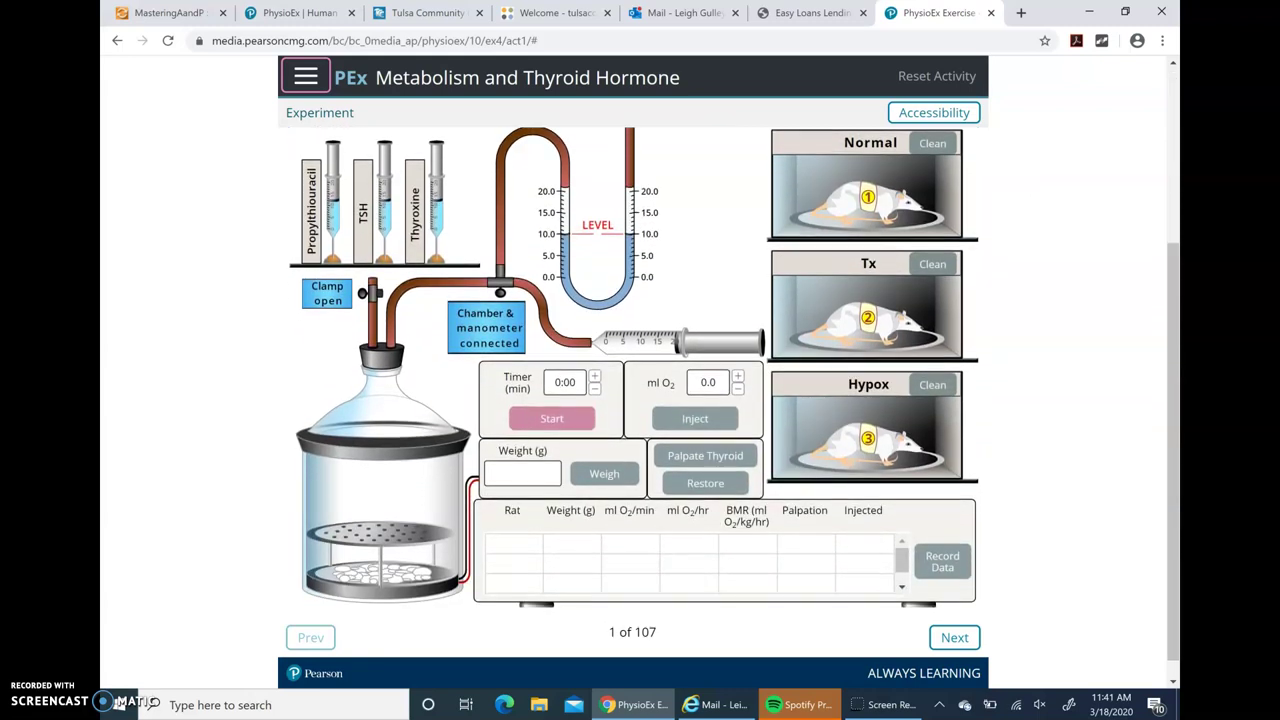
left_click_drag(900, 193, 362, 512)
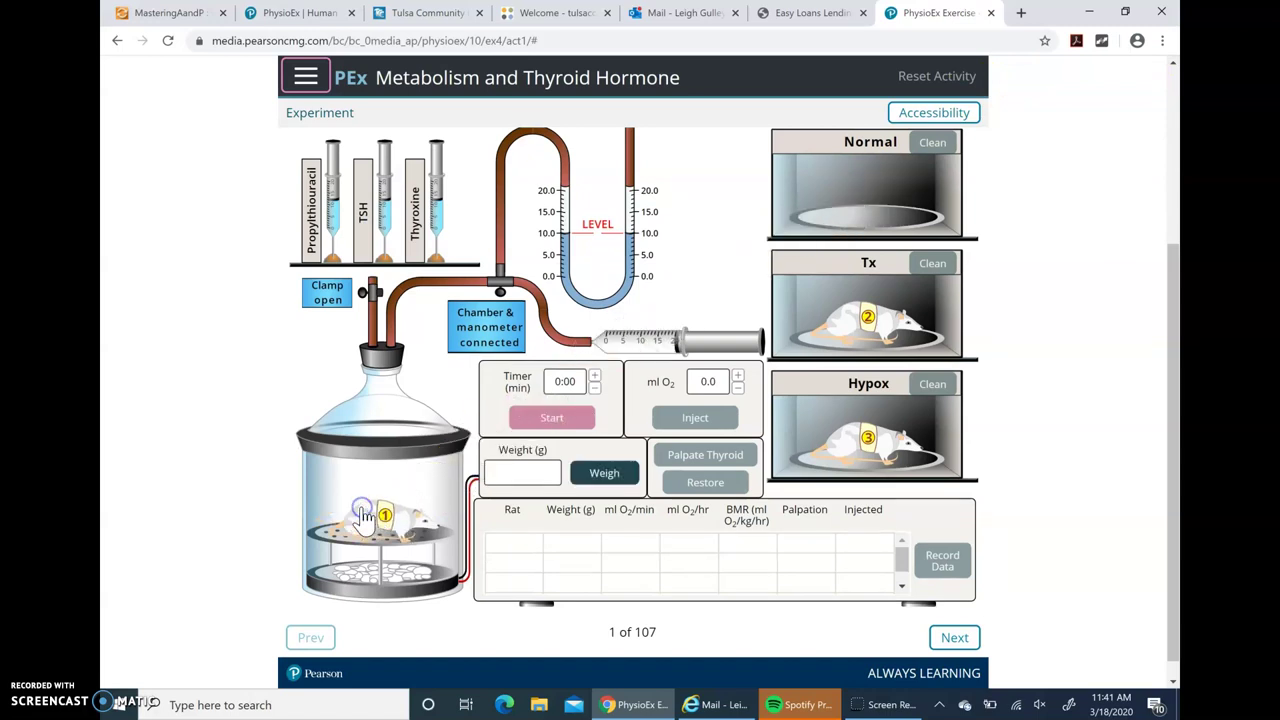
left_click(955, 637)
left_click(956, 642)
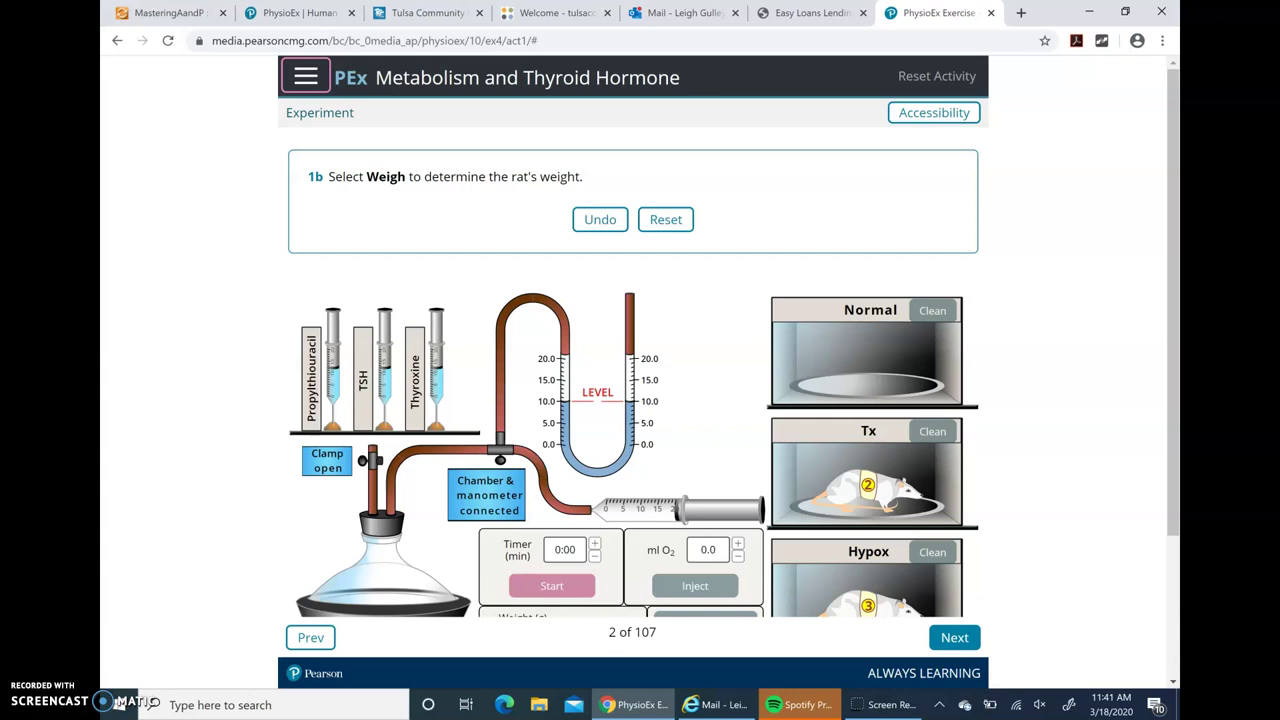
- Weigh the normal rat in the chamber and advance to instruction 1c
scroll(633, 400, "down", 3)
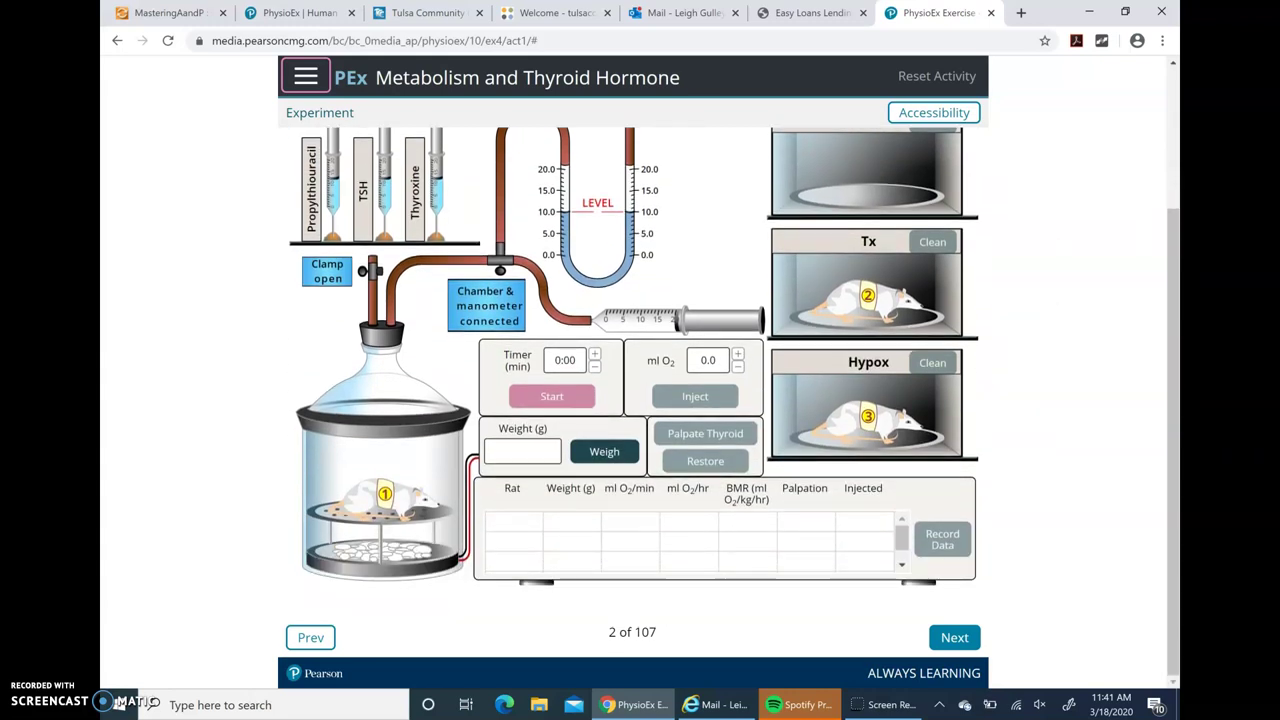
left_click(604, 451)
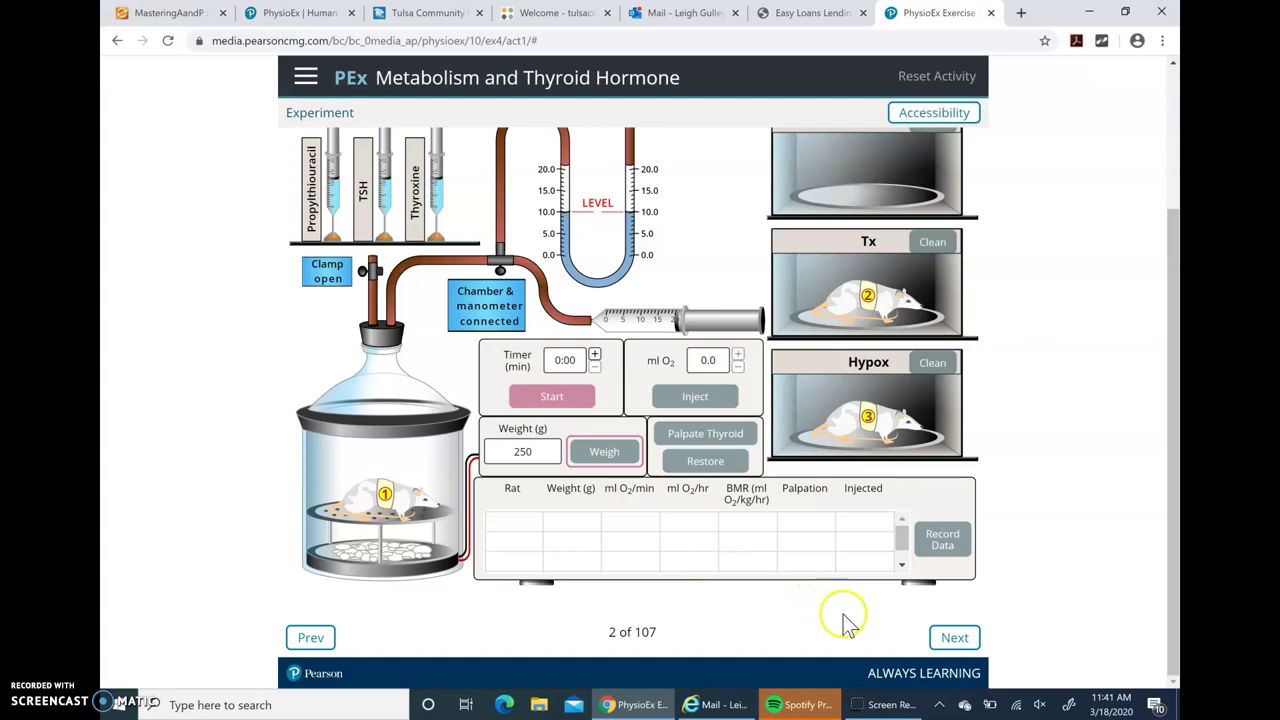
left_click(955, 640)
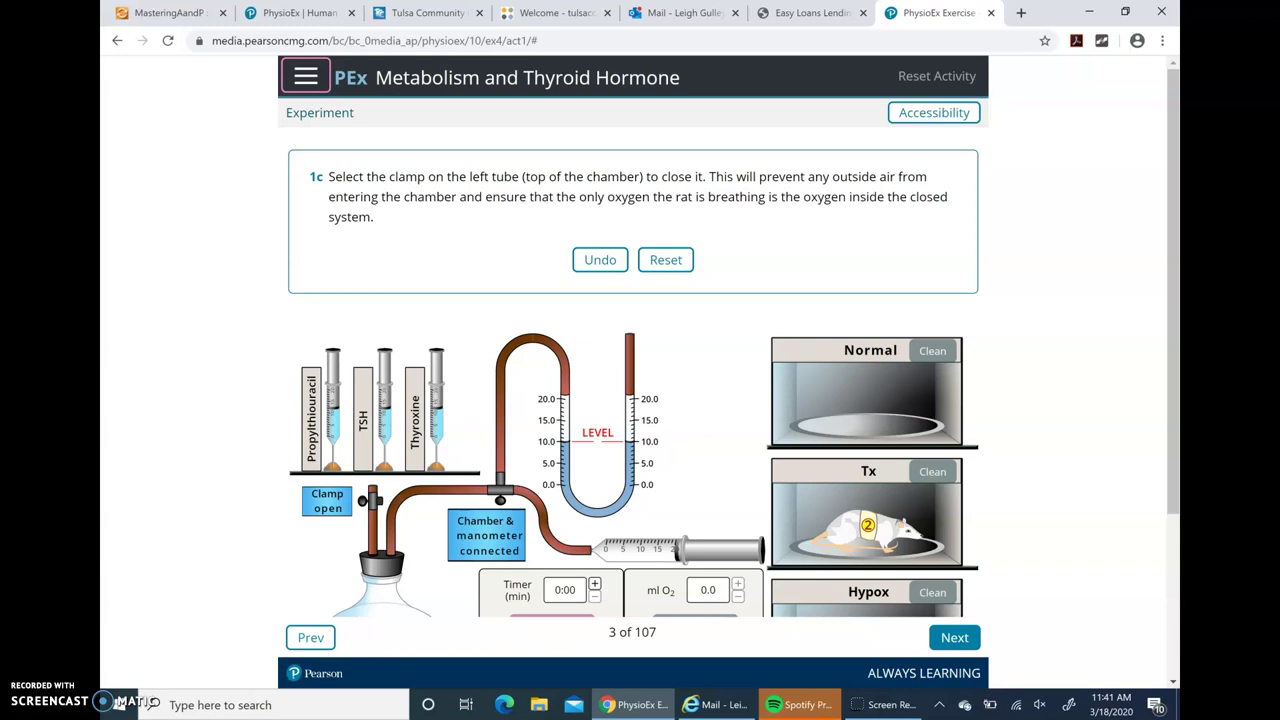
- Close the clamp on the chamber's left tube and advance to instruction 1d
scroll(633, 380, "down", 2)
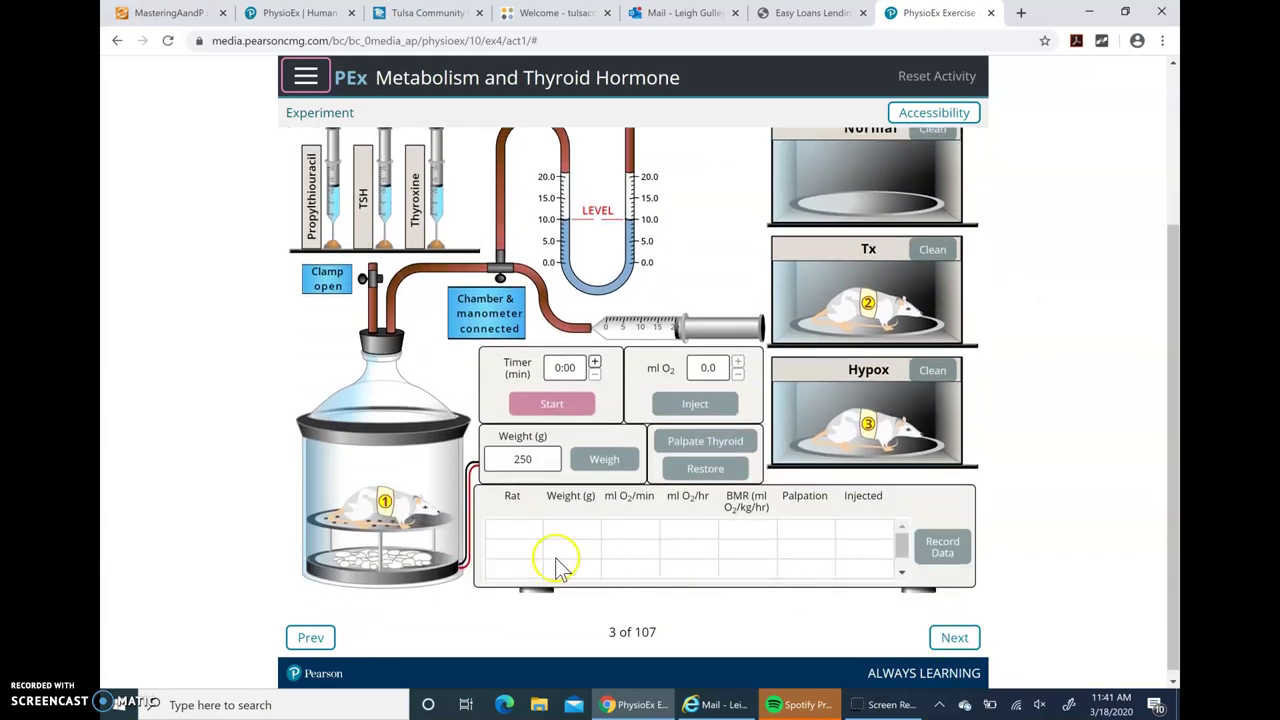
left_click(324, 286)
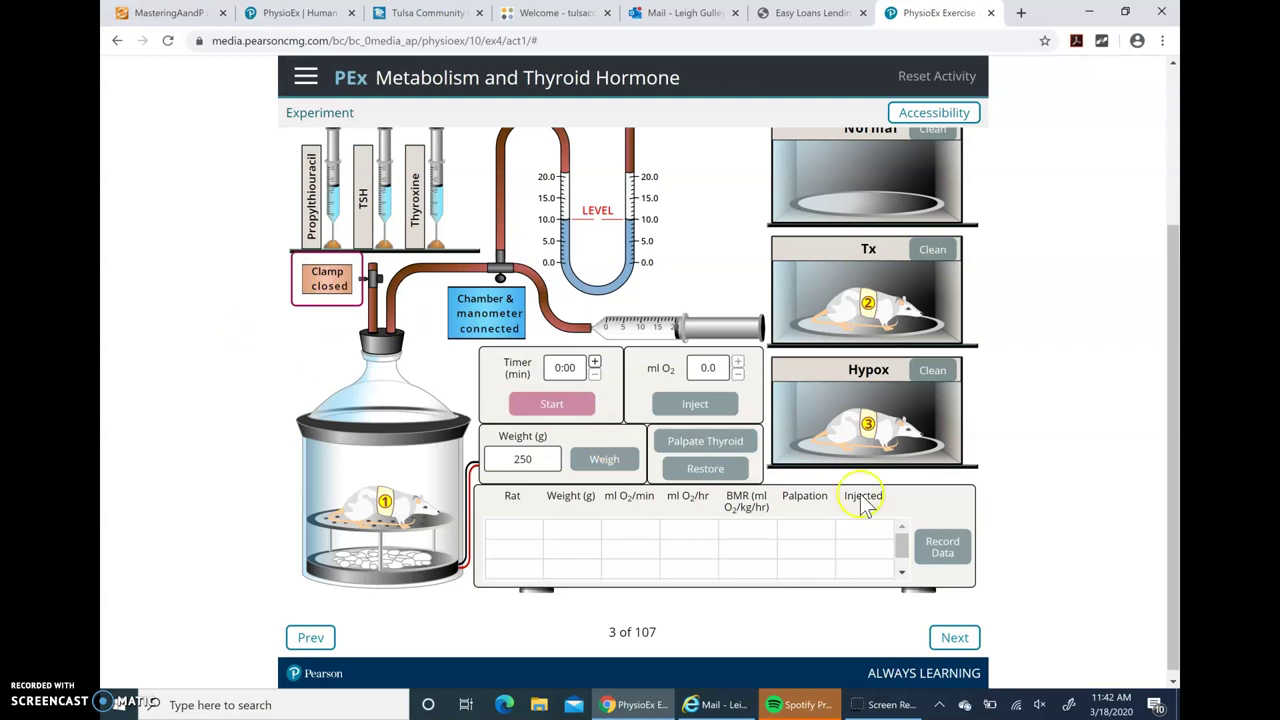
left_click(955, 638)
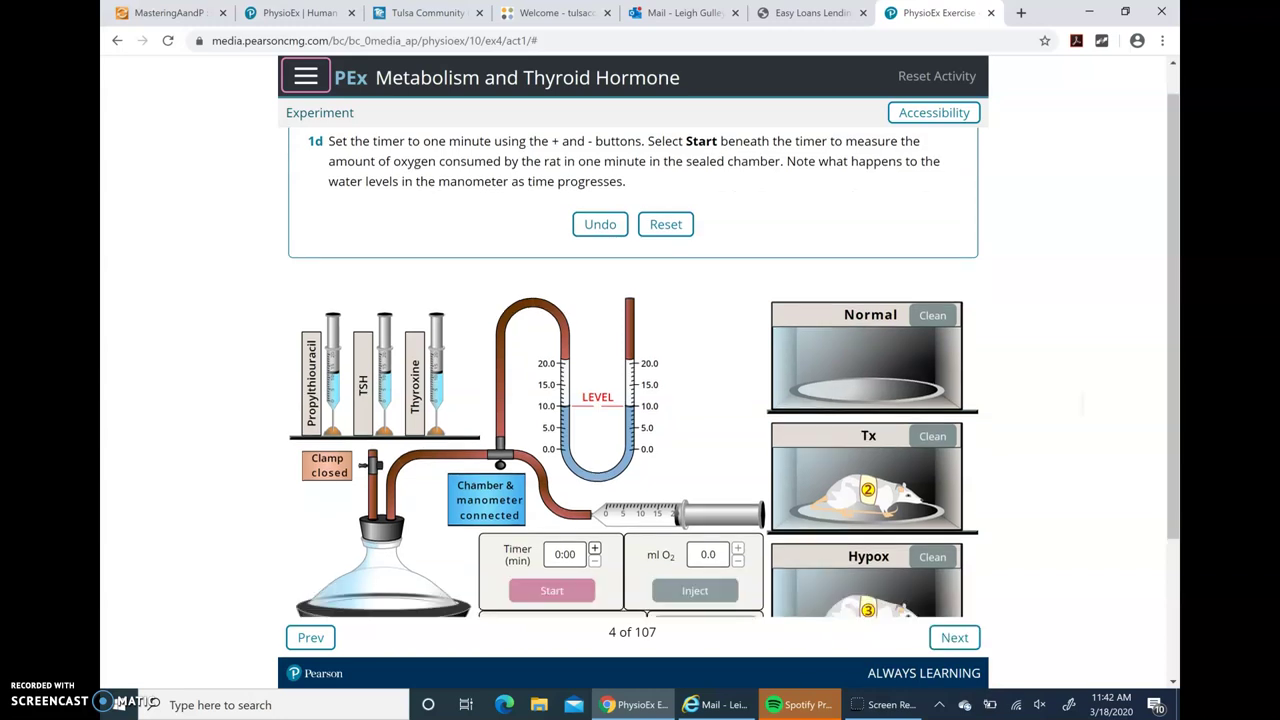
- Run the timer for one minute to measure the sealed rat's oxygen consumption, and advance to instruction 1e
scroll(952, 636, "down", 3)
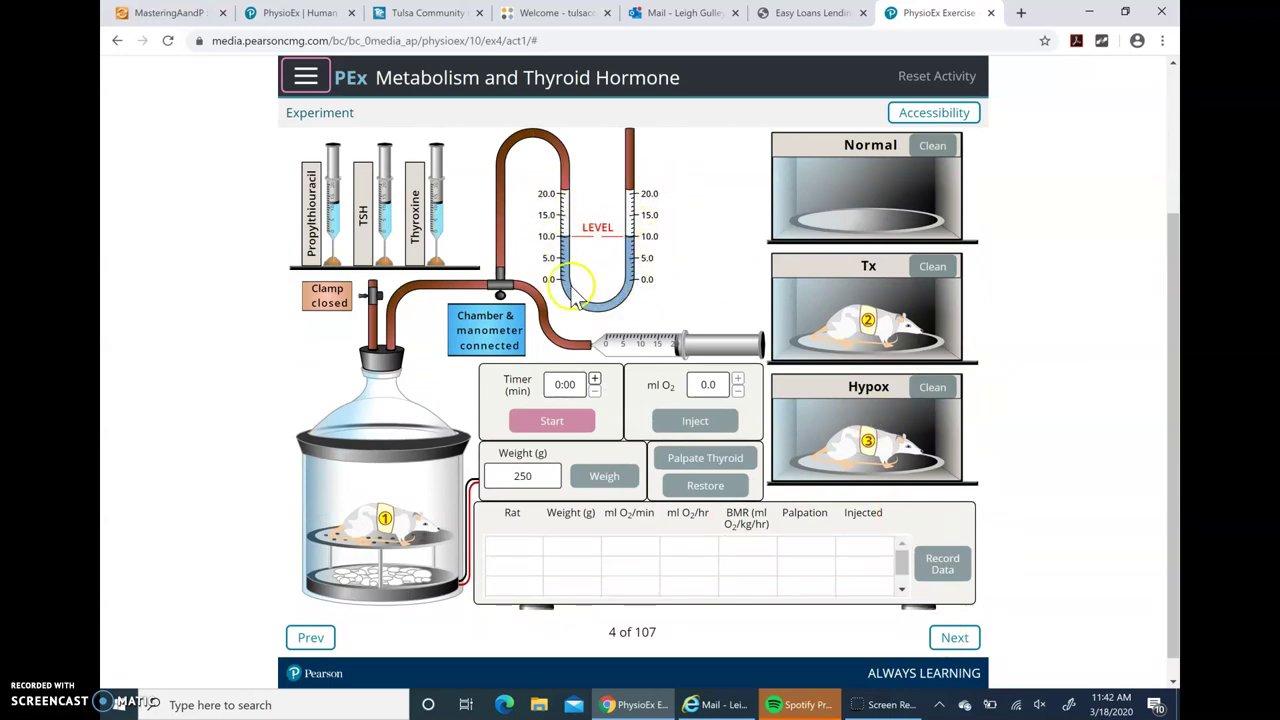
left_click(595, 381)
left_click(595, 381)
left_click(595, 381)
left_click(595, 381)
left_click(595, 381)
left_click(595, 381)
left_click(595, 381)
left_click(595, 391)
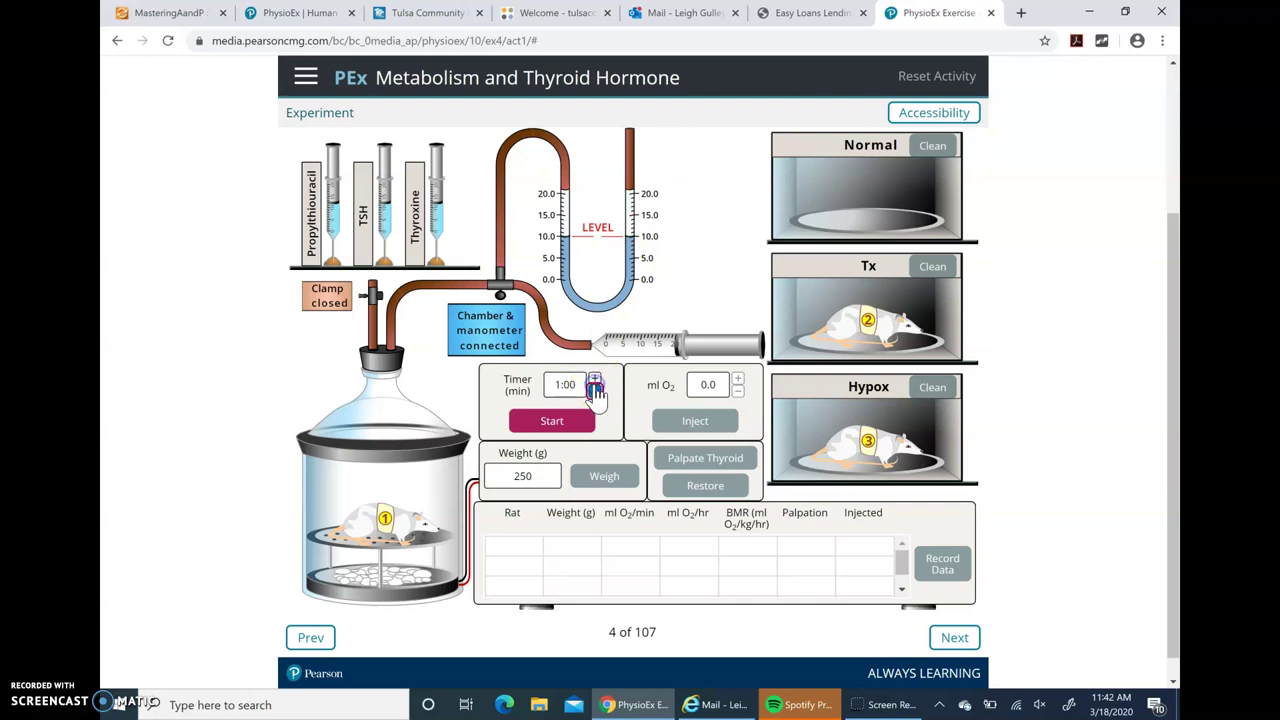
left_click(595, 391)
left_click(552, 421)
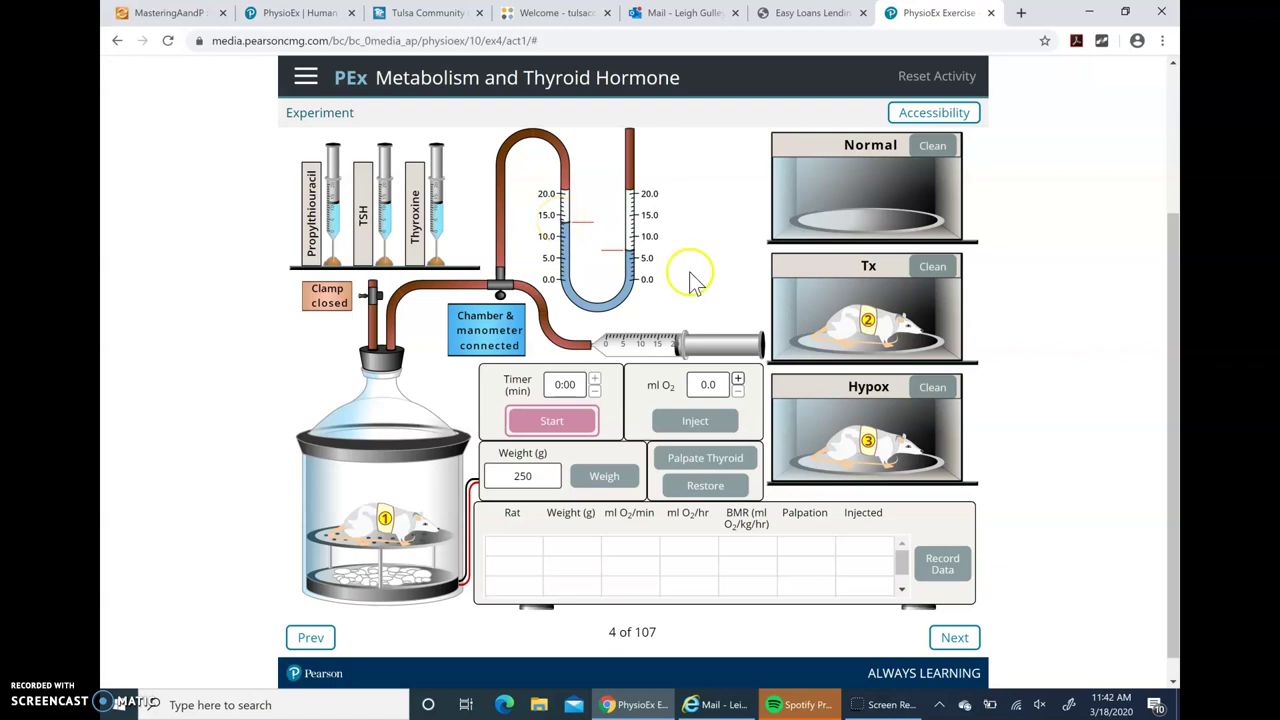
left_click(953, 638)
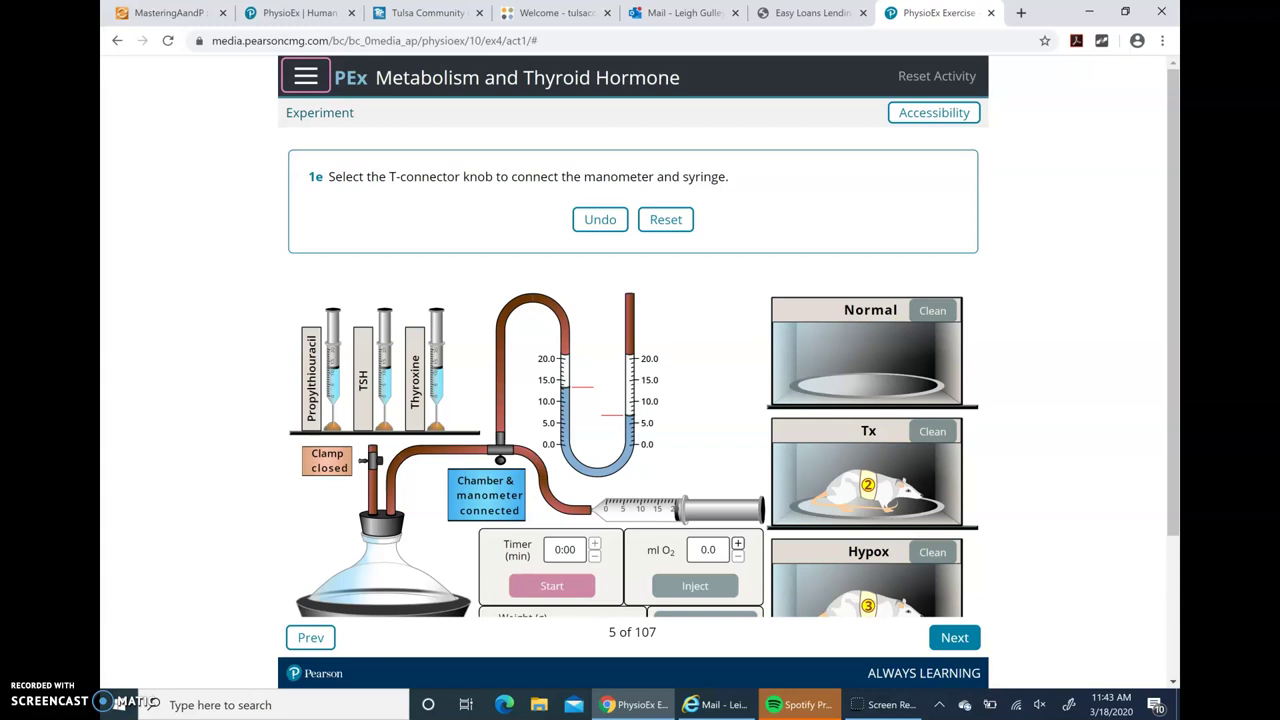
- Switch the T-connector to connect the manometer and syringe, and advance to instruction 1f
scroll(778, 540, "down", 1)
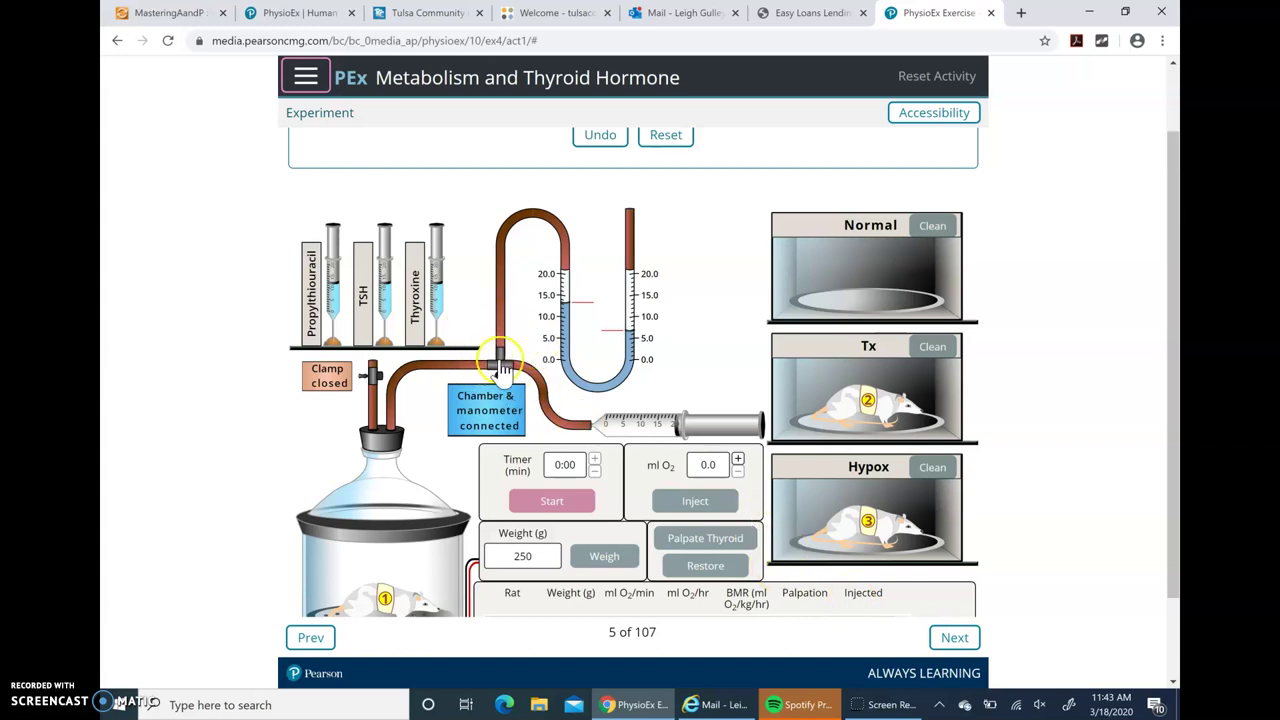
left_click(505, 372)
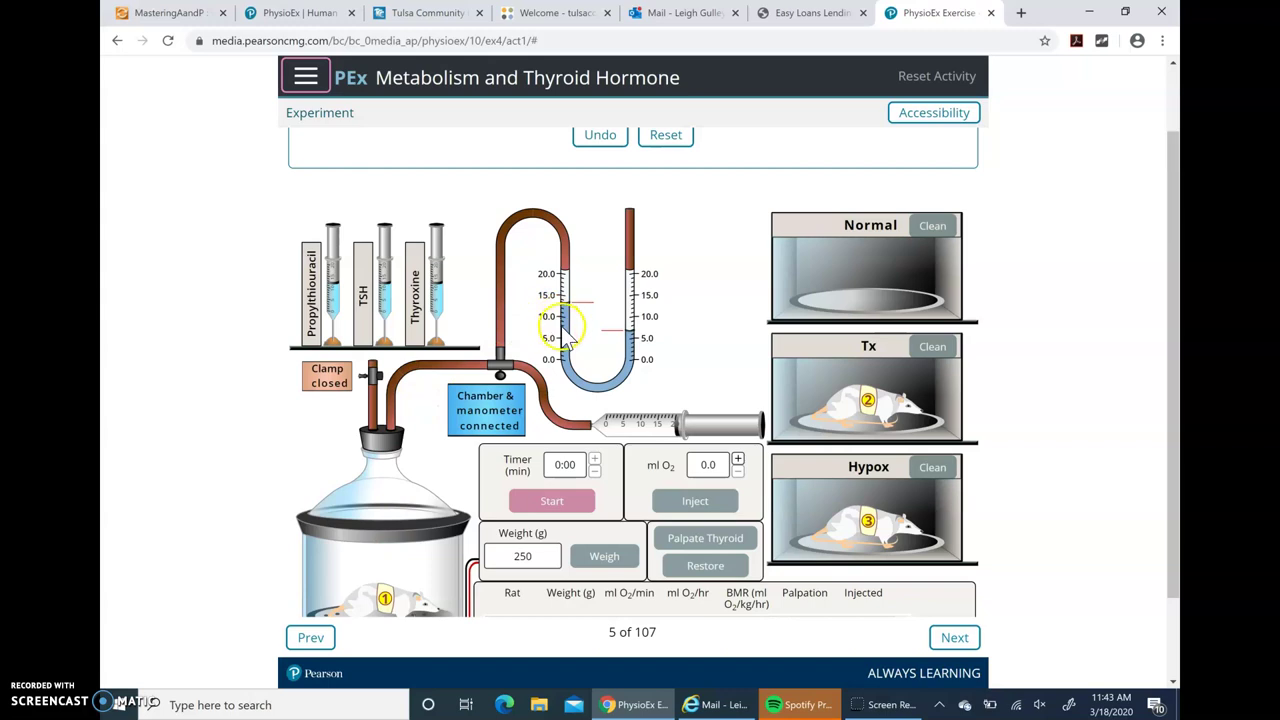
scroll(1025, 175, "up", 1)
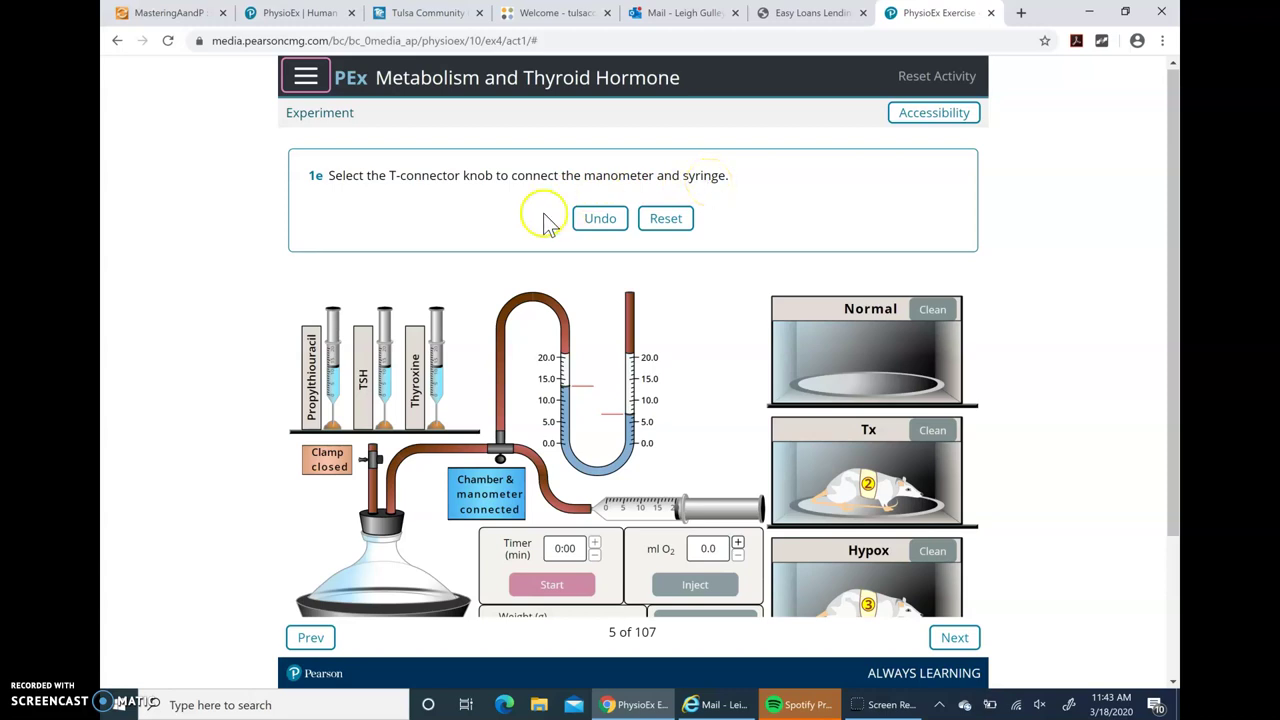
scroll(505, 222, "down", 1)
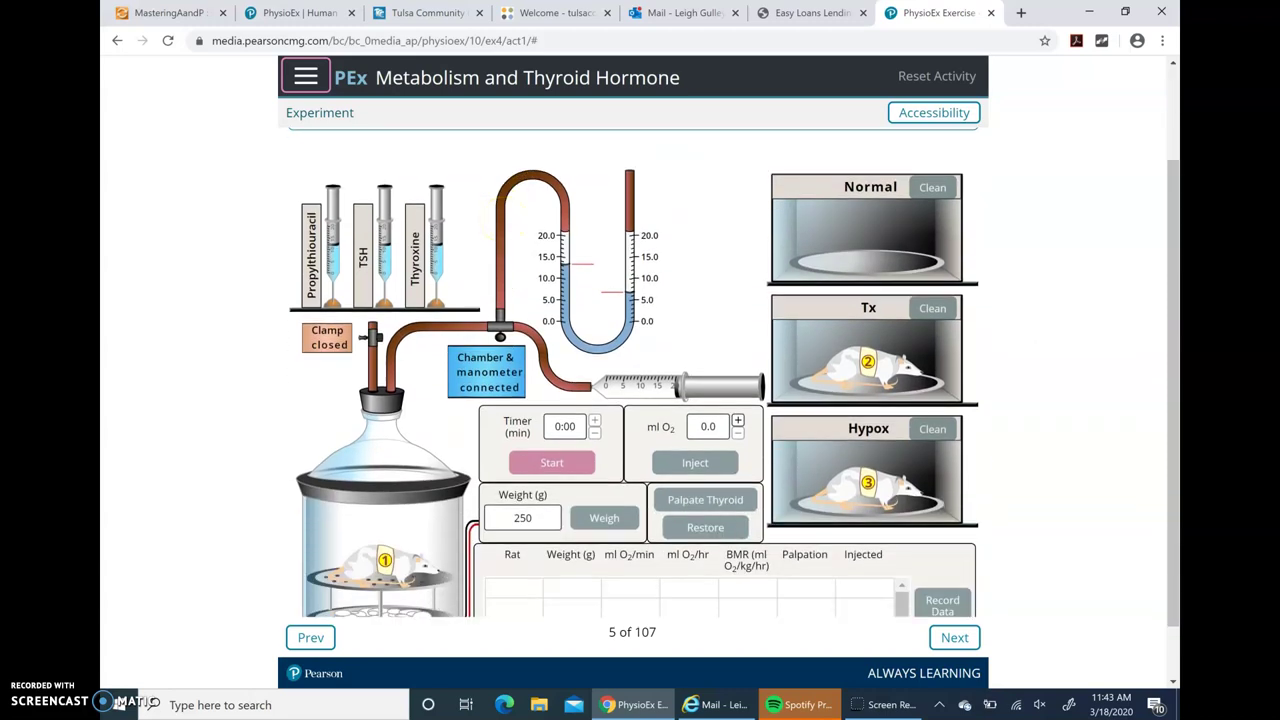
left_click(480, 372)
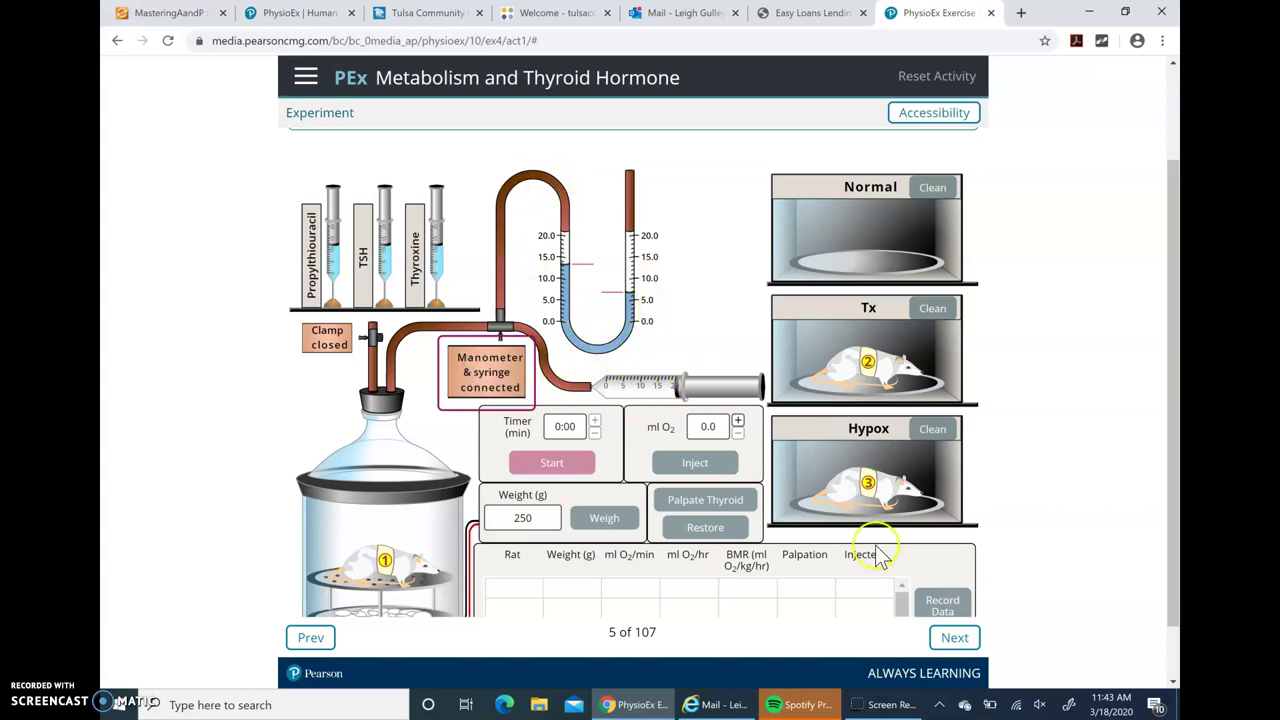
left_click(955, 640)
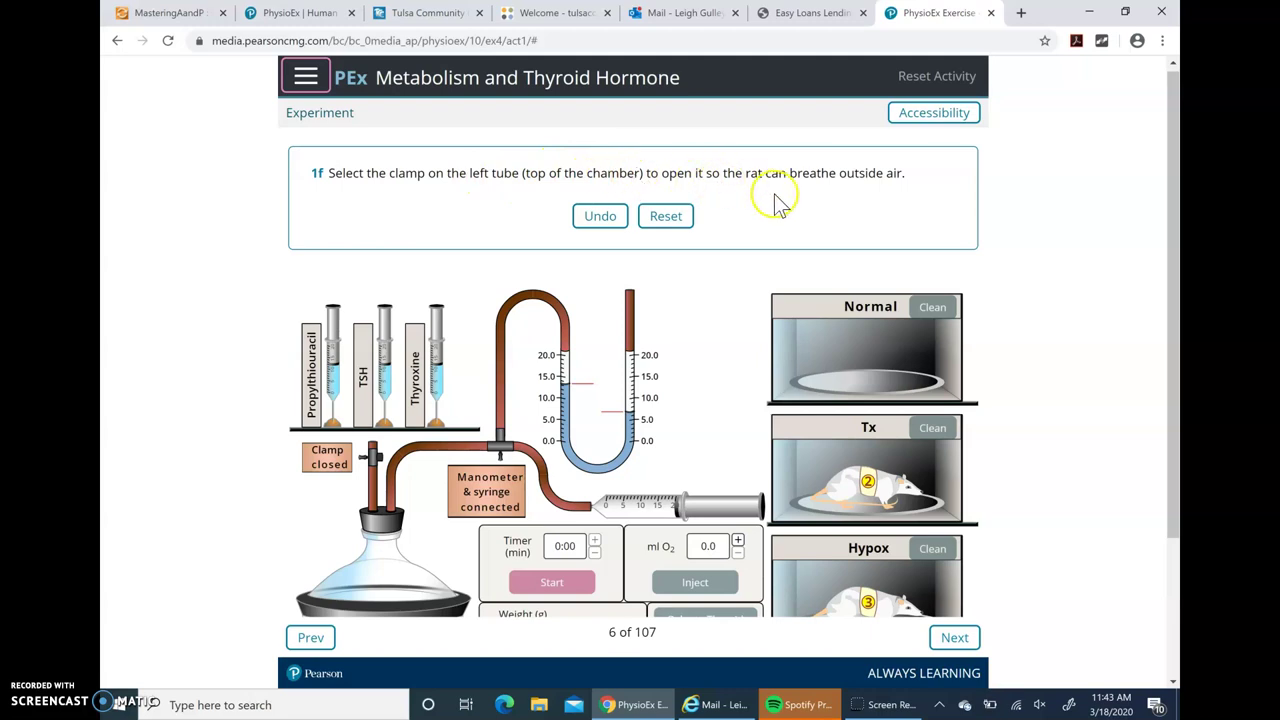
- Open the clamp on the chamber's left tube so the rat breathes outside air, and advance to the next instruction
scroll(779, 203, "down", 2)
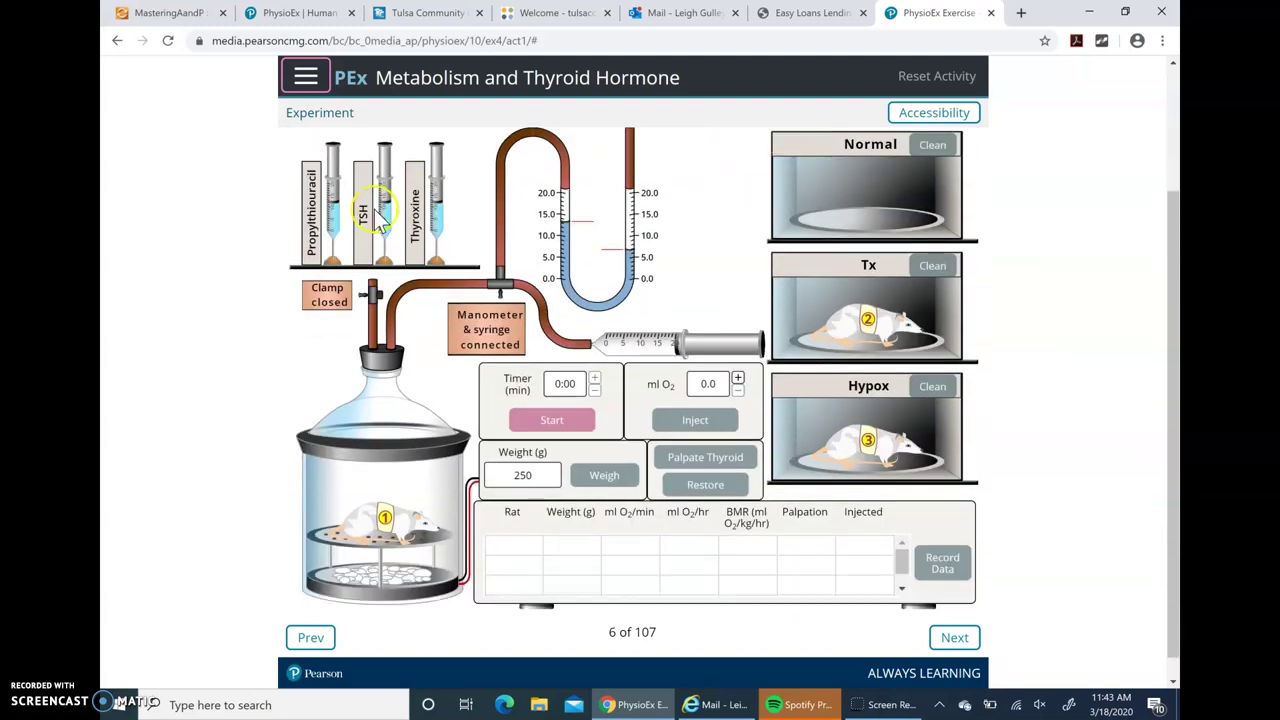
left_click(334, 302)
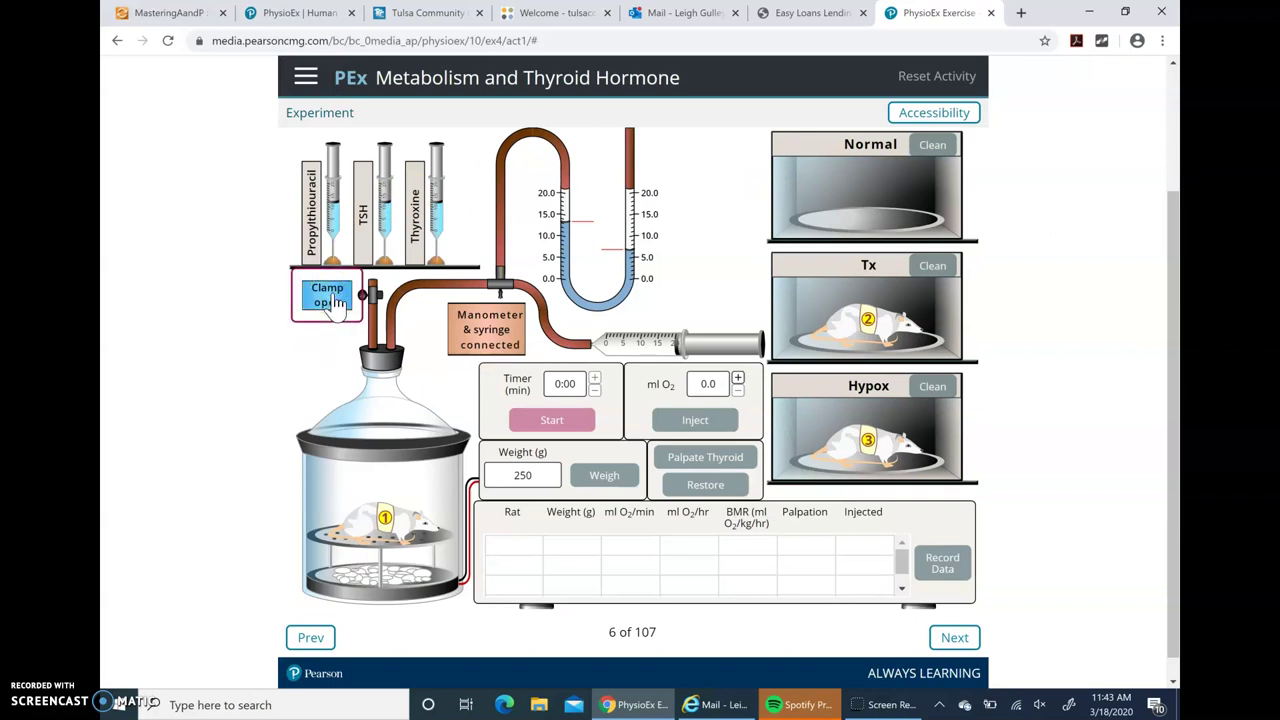
left_click(955, 640)
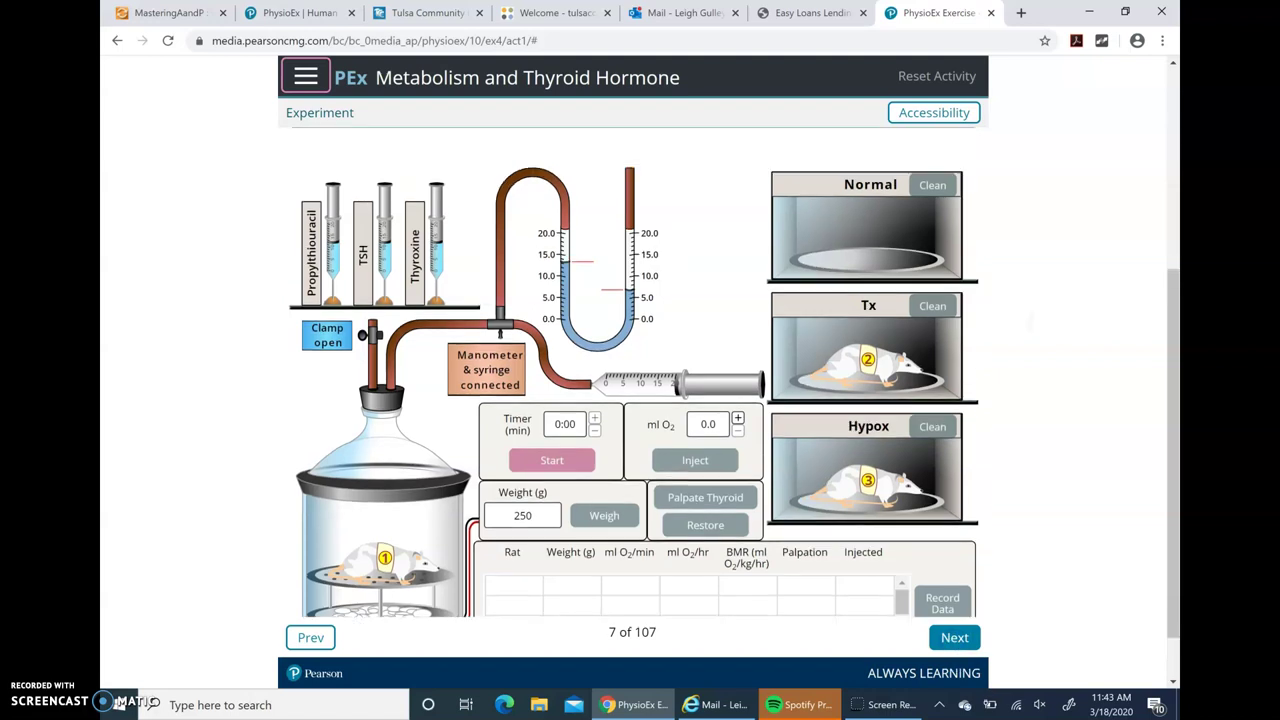